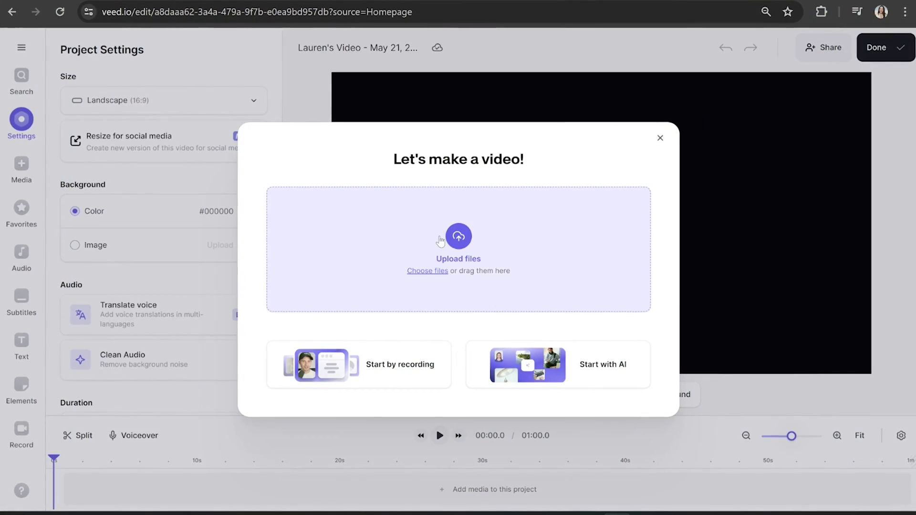
Upload the portrait clip IMG_4308.MOV and select it on the timeline for editing.
click(440, 240)
click(223, 102)
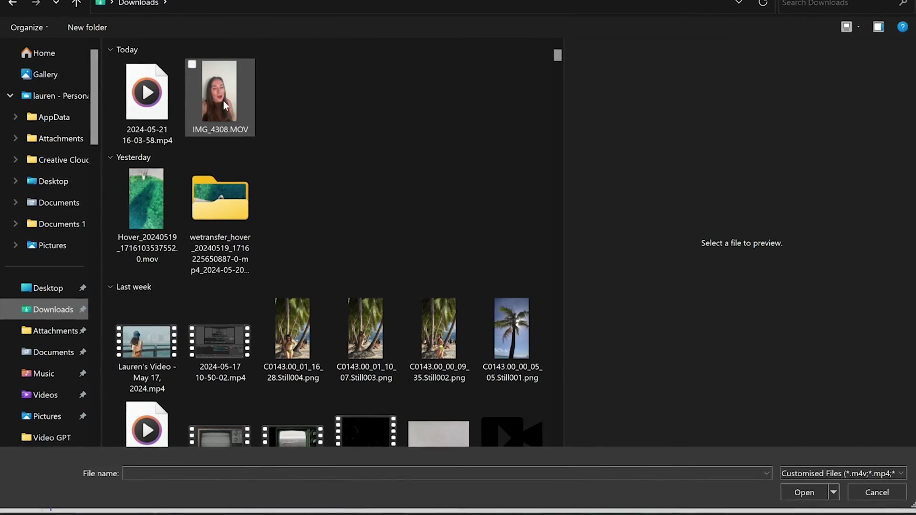
click(222, 100)
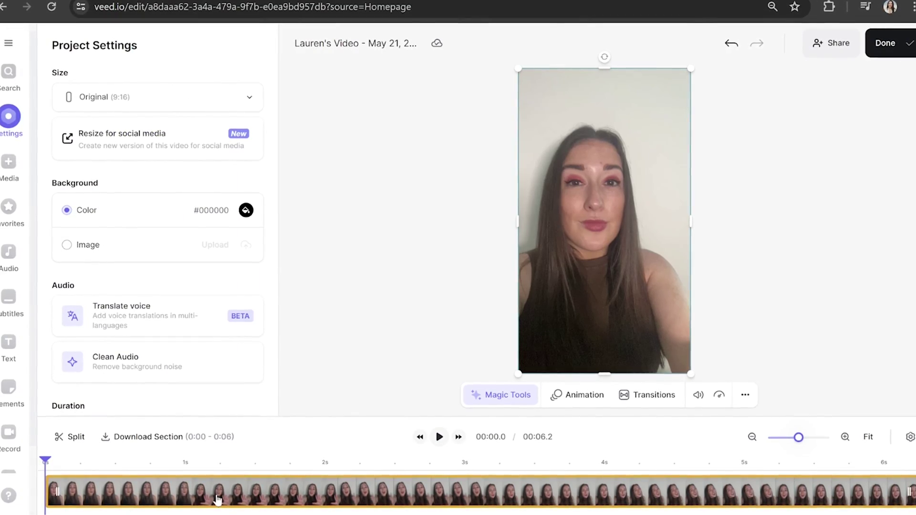
click(216, 491)
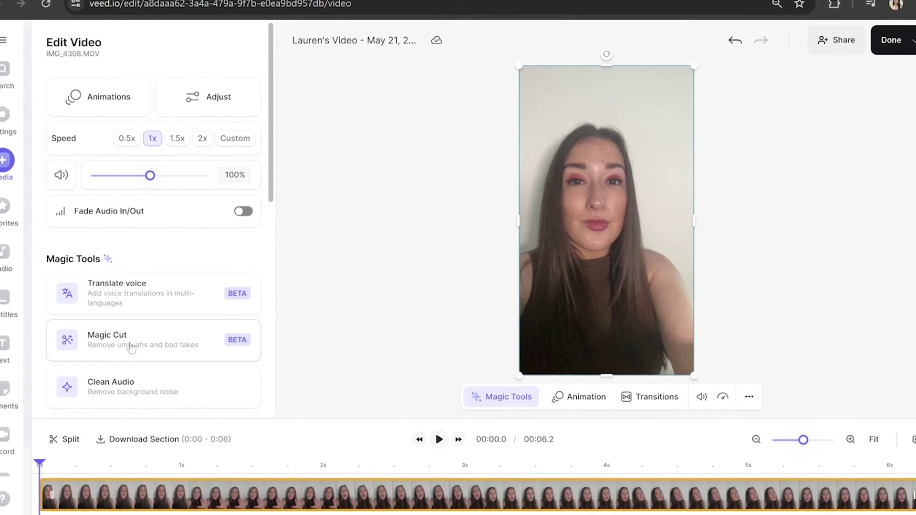
Enable Green Screen on the speaker clip with sensitivity around 13%.
scroll(131, 317, down, 5)
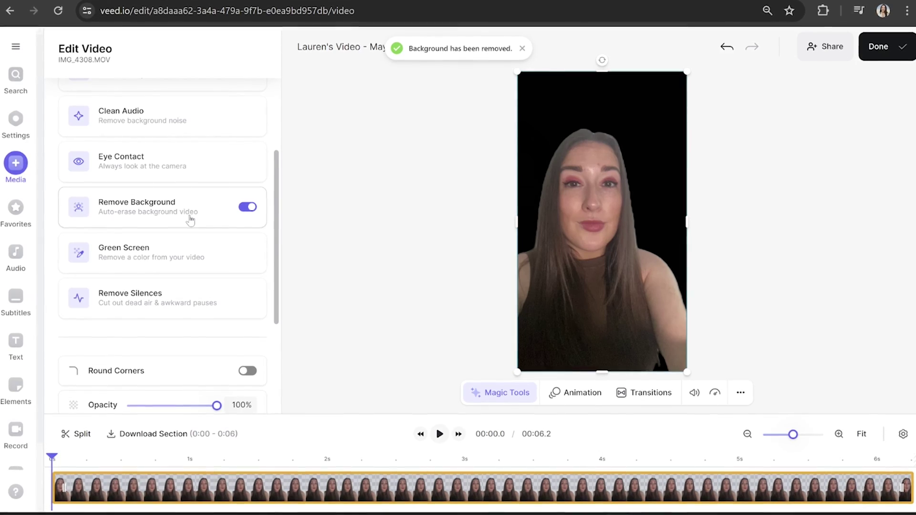
click(181, 261)
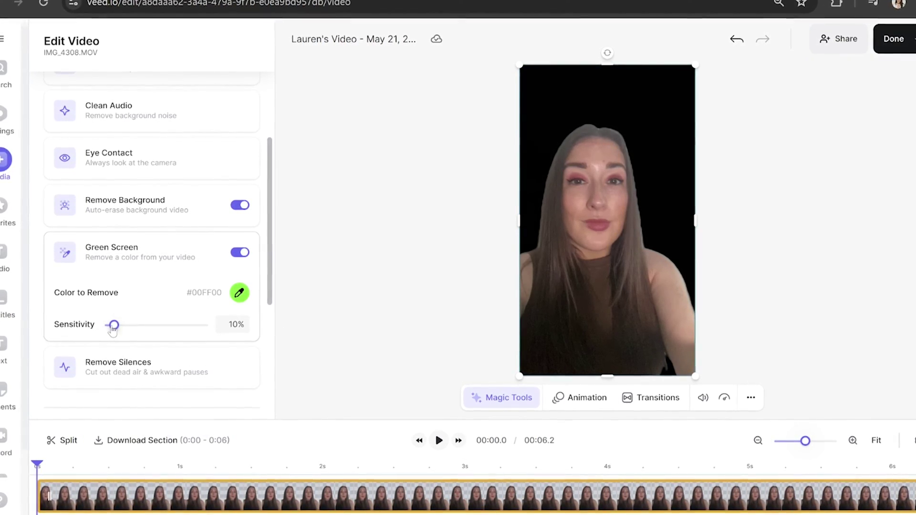
mouse_move(114, 325)
mouse_down()
mouse_move(158, 325)
mouse_move(116, 329)
mouse_up()
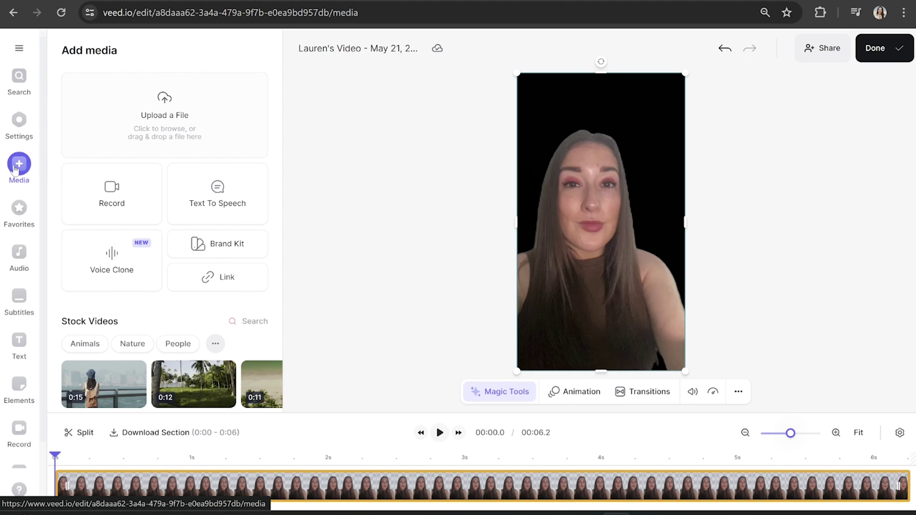
Upload the DSC07542.JPG balloon photo as an image layer filling the 9:16 frame.
click(162, 117)
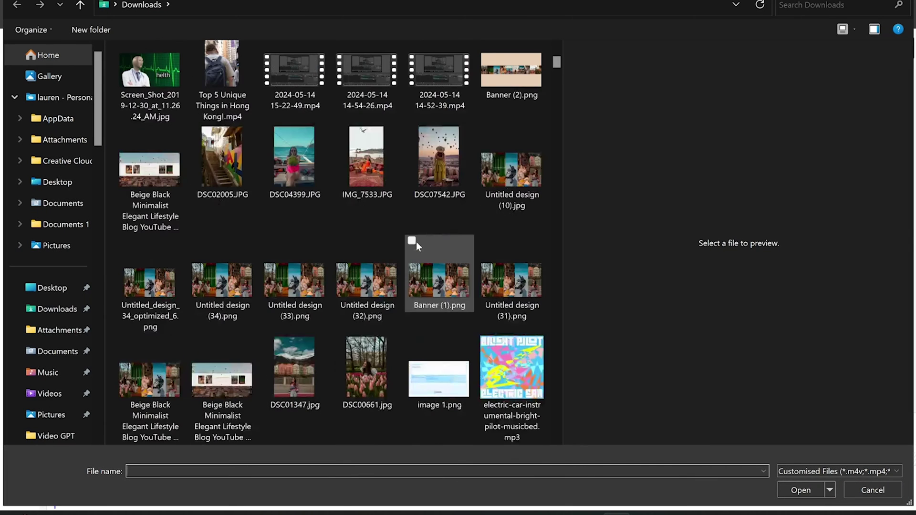
click(434, 170)
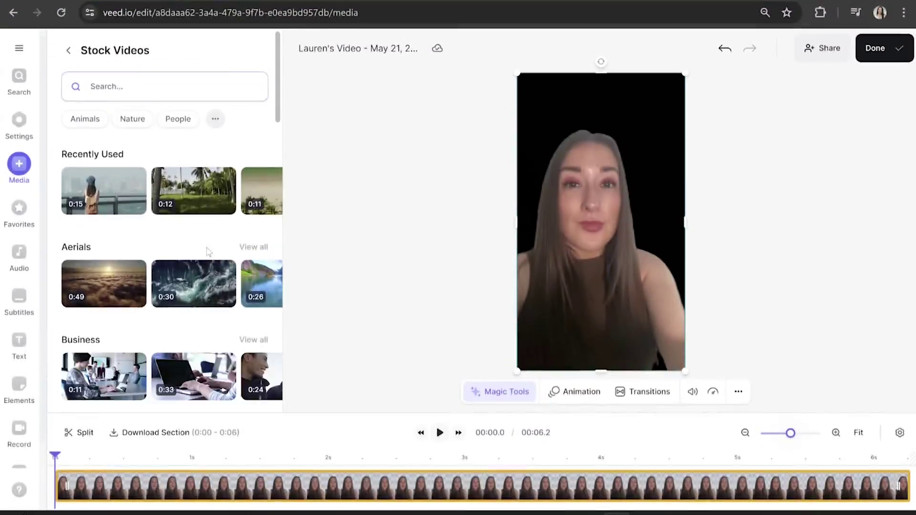
scroll(356, 364, down, 1)
scroll(356, 365, down, 8)
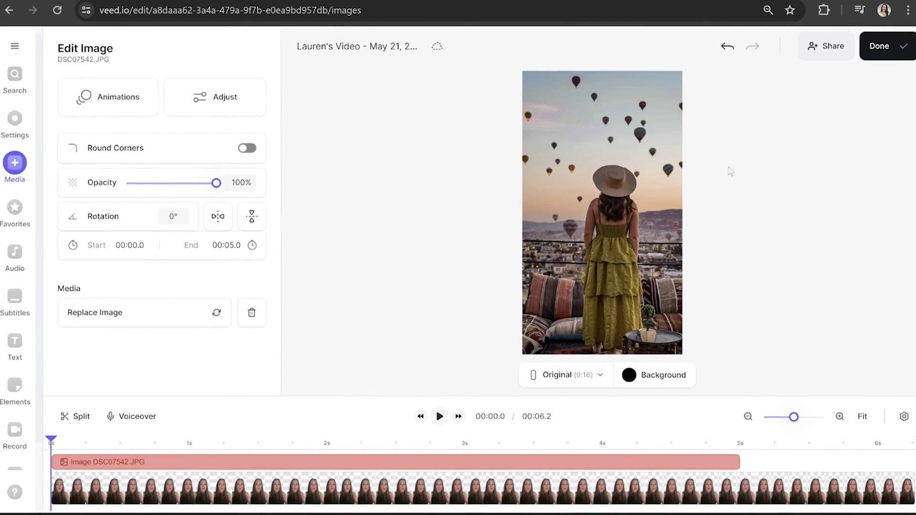
Send the balloon photo backward so it sits behind the speaker video.
right_click(530, 176)
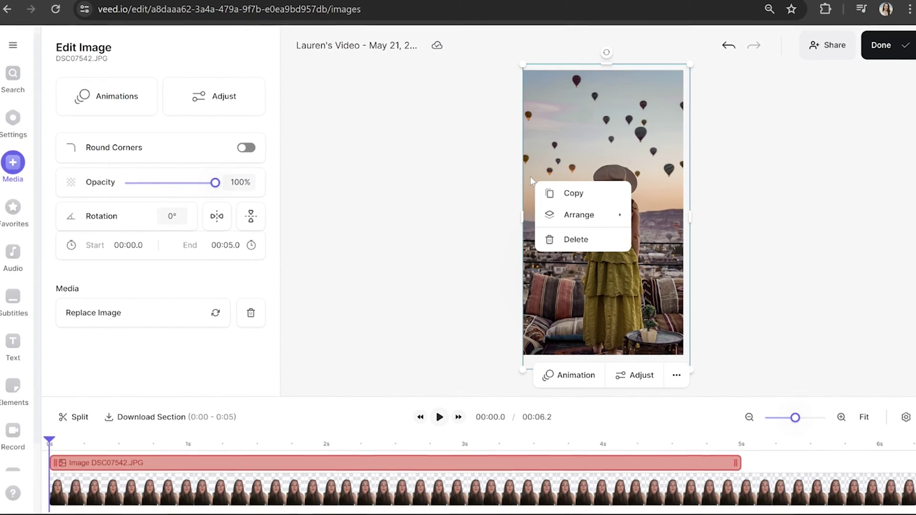
mouse_move(559, 216)
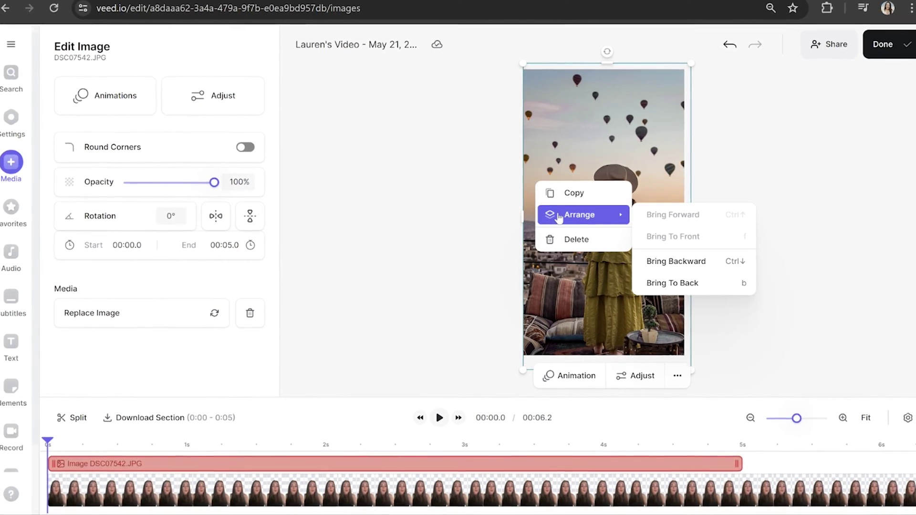
click(651, 263)
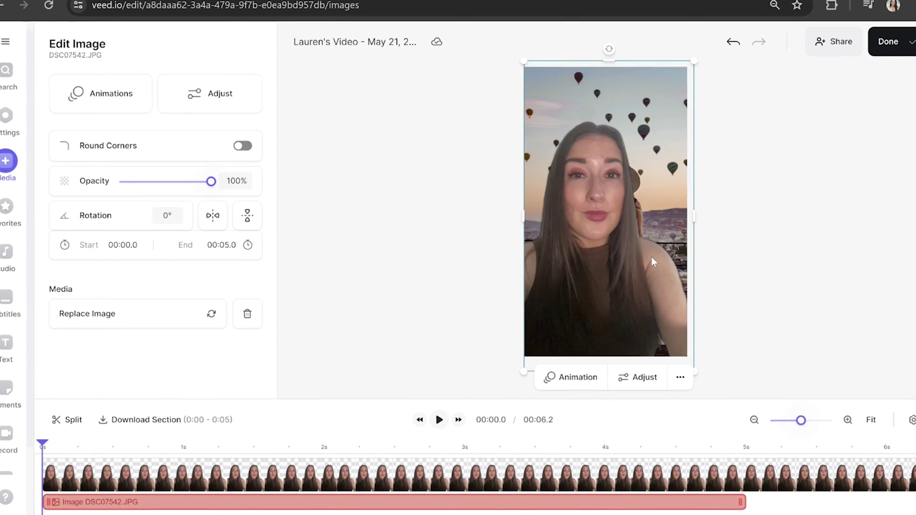
Shrink the speaker video from its corner and shift it to the left.
click(521, 474)
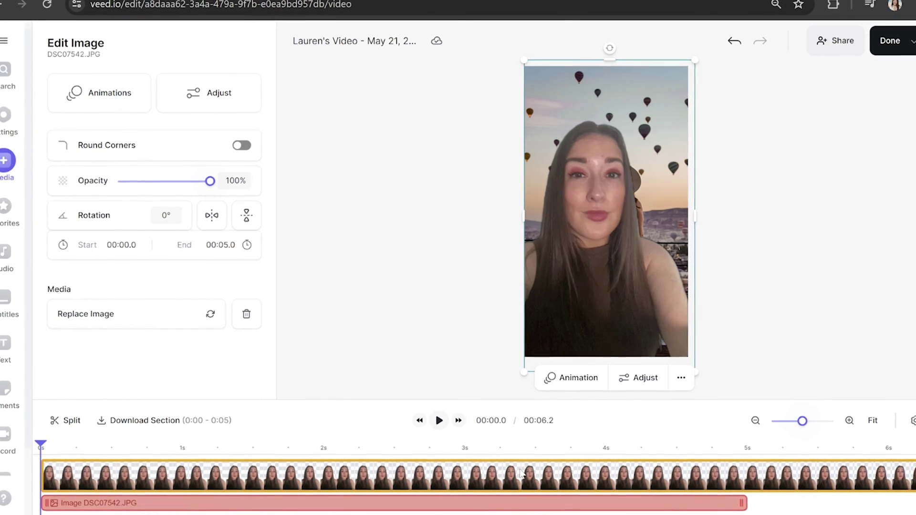
drag(524, 63, 559, 138)
drag(600, 303, 571, 301)
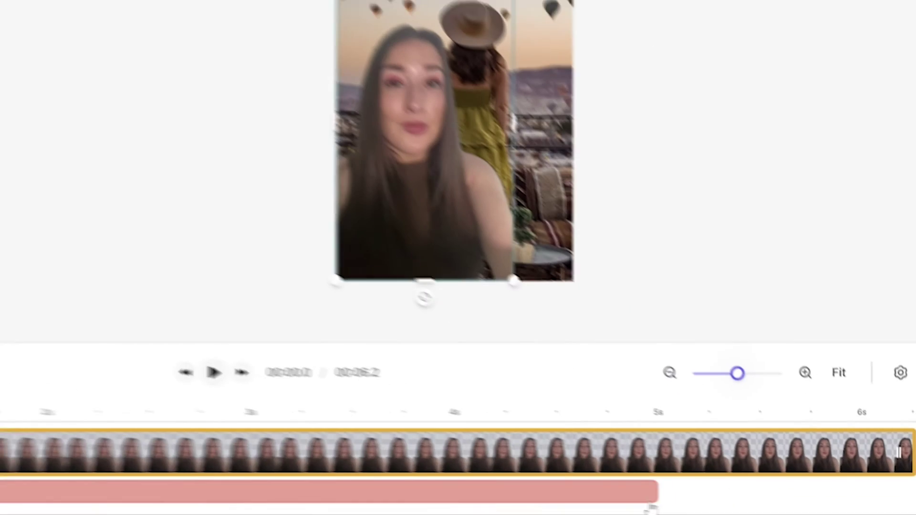
Extend the balloon photo's end to 00:06.3 to match the speaker clip.
click(746, 504)
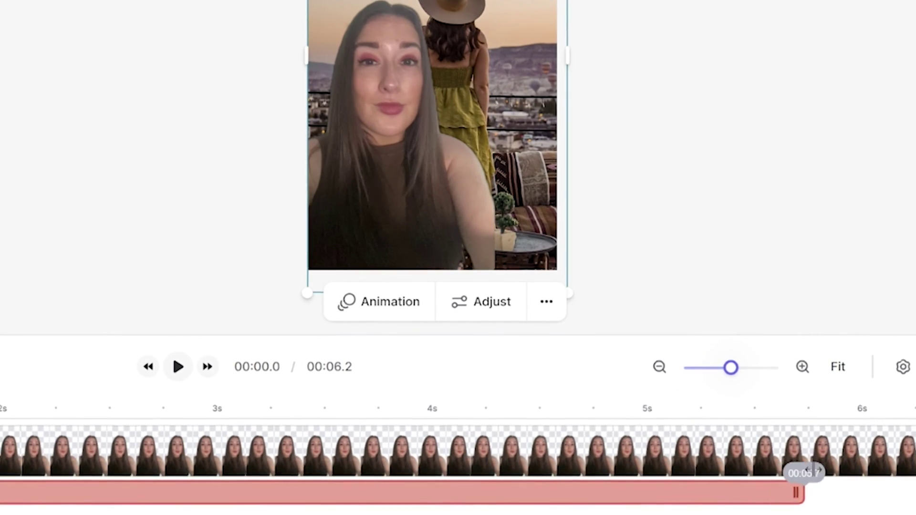
drag(882, 475, 816, 491)
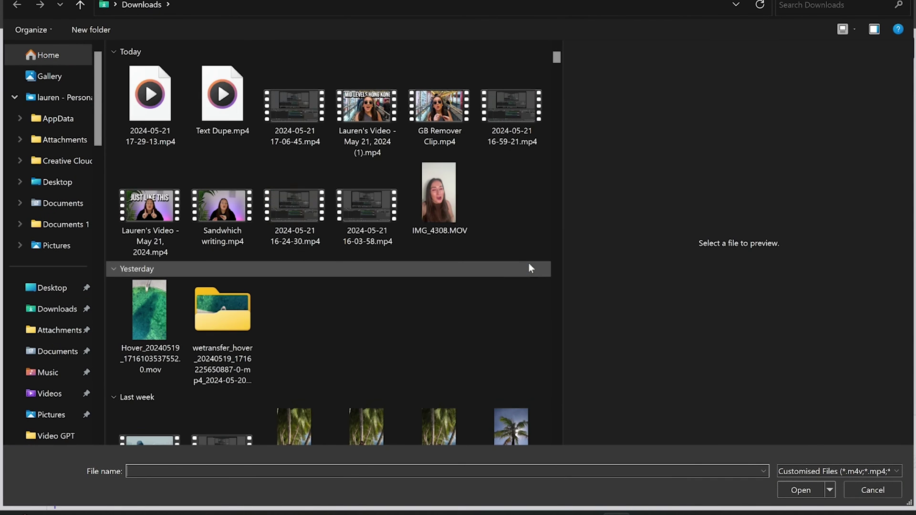
Import Text Dupe.mp4 and paste a copy on a track above, aligned to 0s.
click(217, 113)
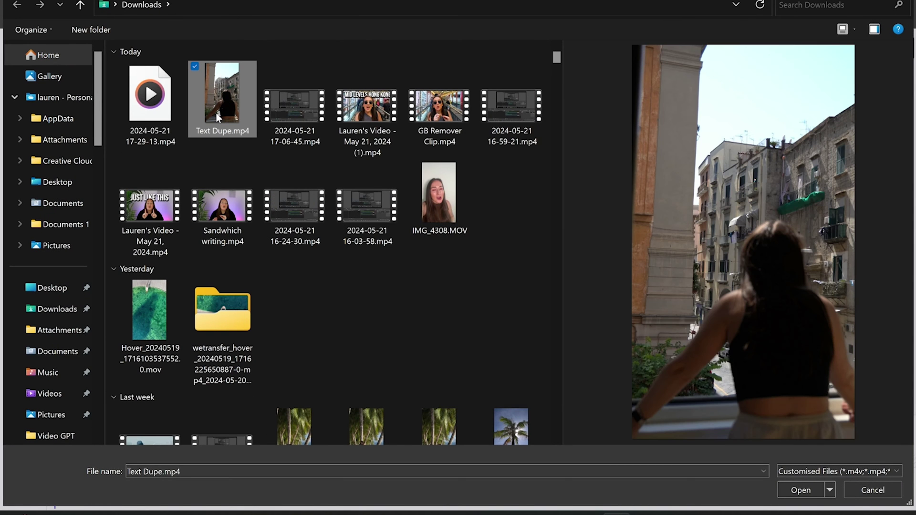
double_click(216, 113)
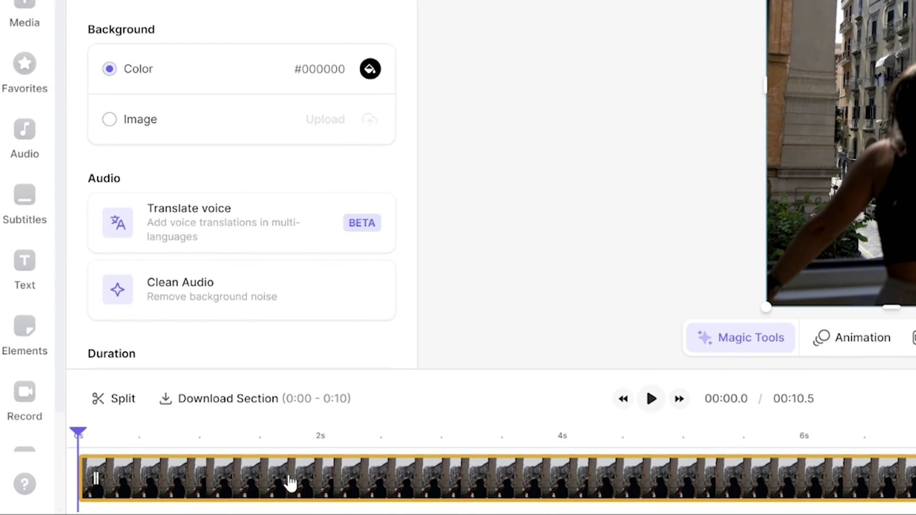
right_click(288, 473)
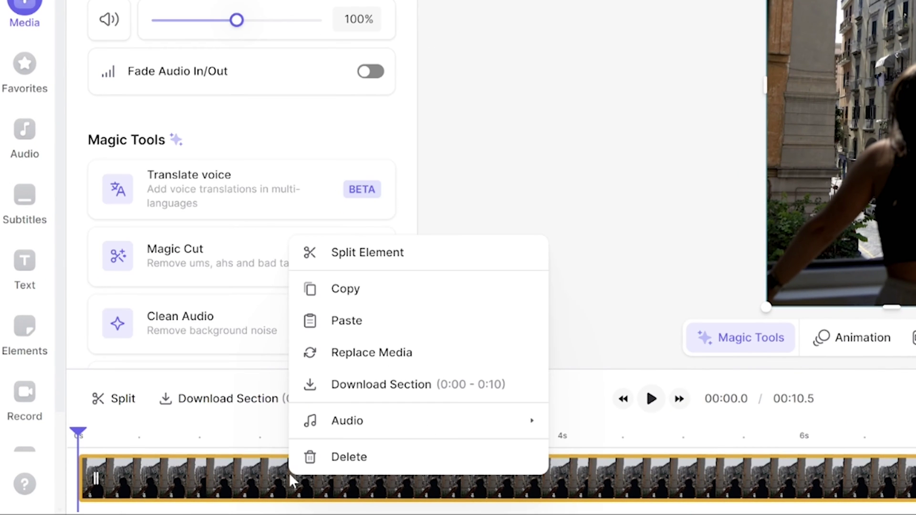
click(392, 296)
right_click(181, 430)
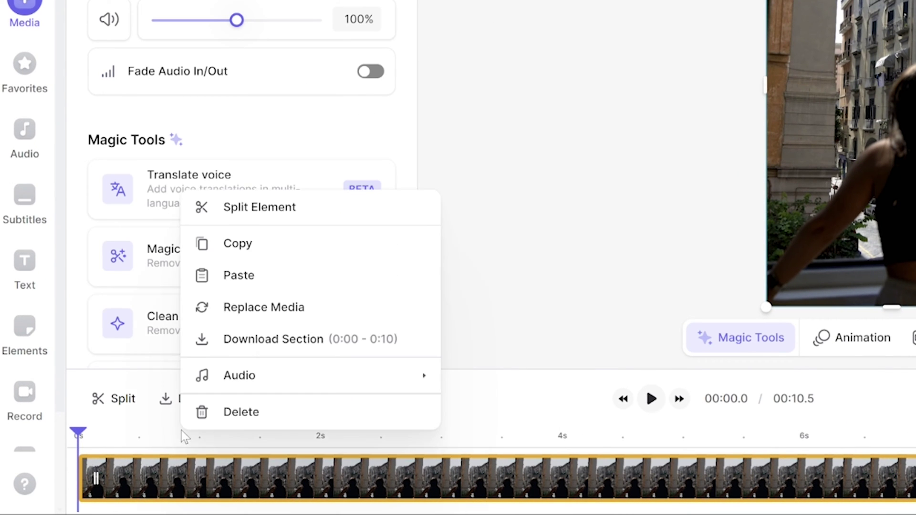
click(266, 282)
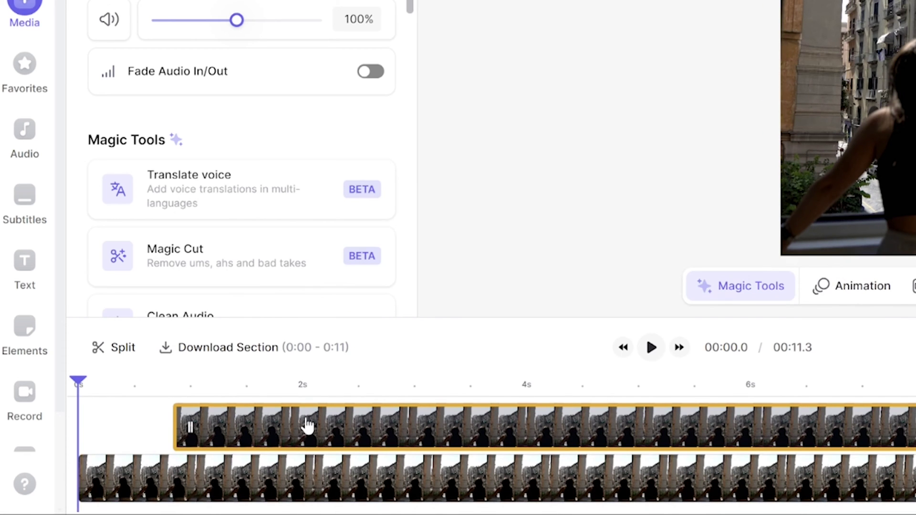
drag(308, 425, 211, 426)
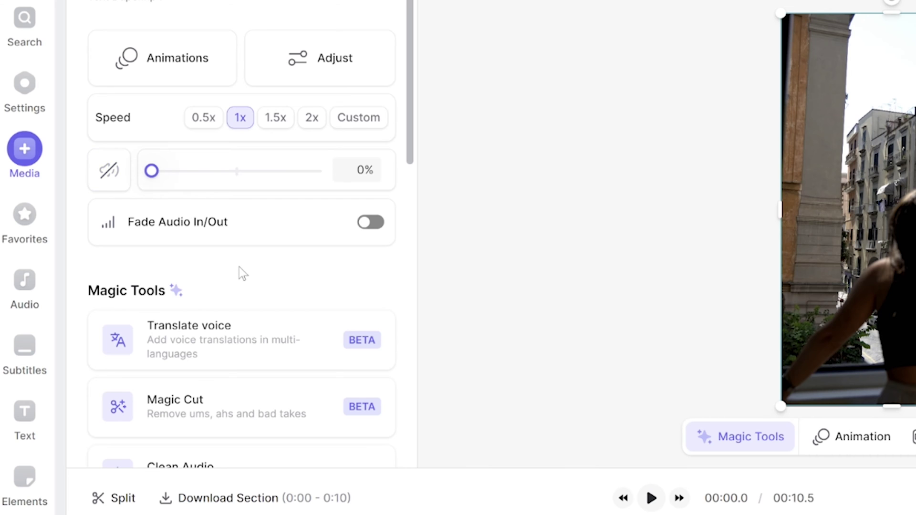
Remove the background from the top copy of the Naples clip.
scroll(239, 267, down, 6)
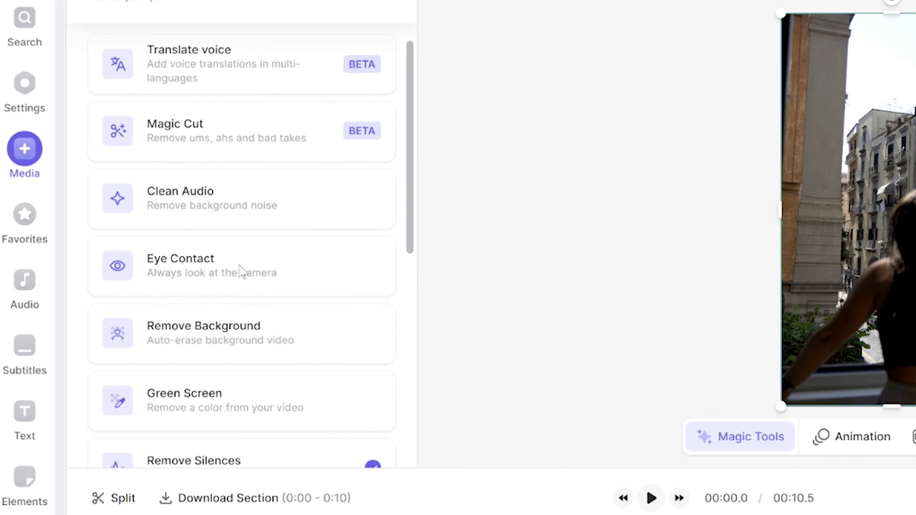
click(236, 325)
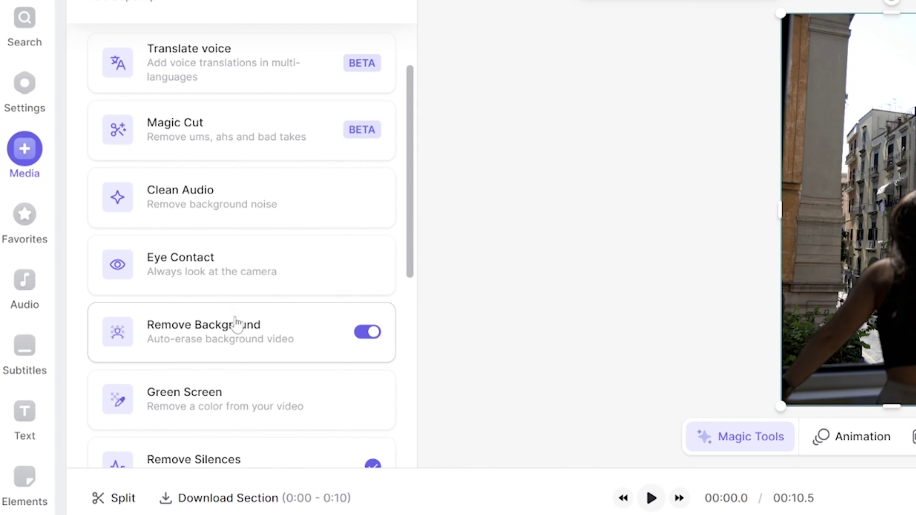
click(26, 414)
Add a headline title reading 'NAPLES' in the GT-Alpina italic font.
click(296, 75)
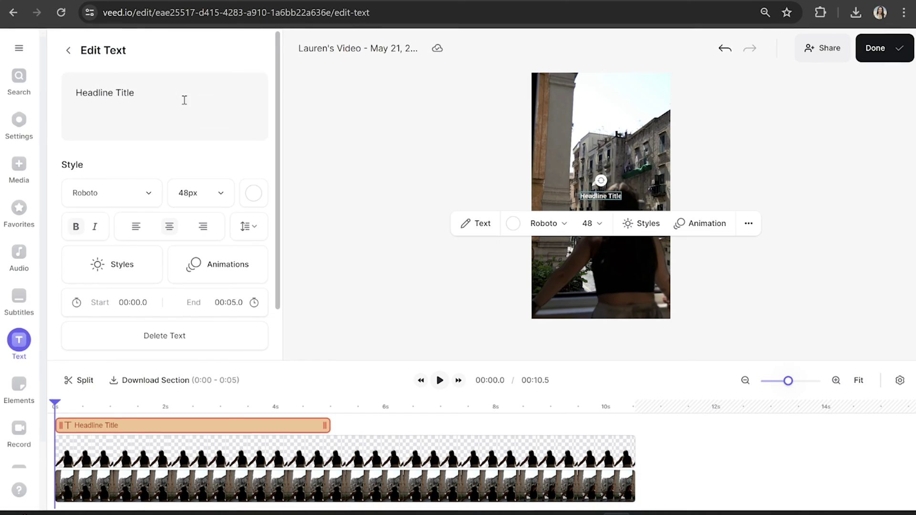
key(ctrl+a)
text(NAPLES)
click(120, 194)
click(196, 270)
Size NAPLES at 155px, apply the second style preset, and stretch it across the video.
click(194, 198)
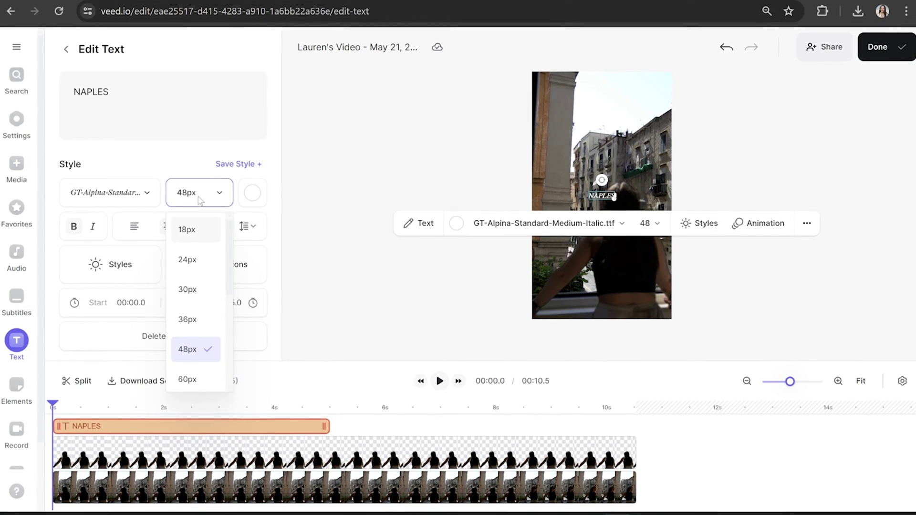
text(155)
key(Return)
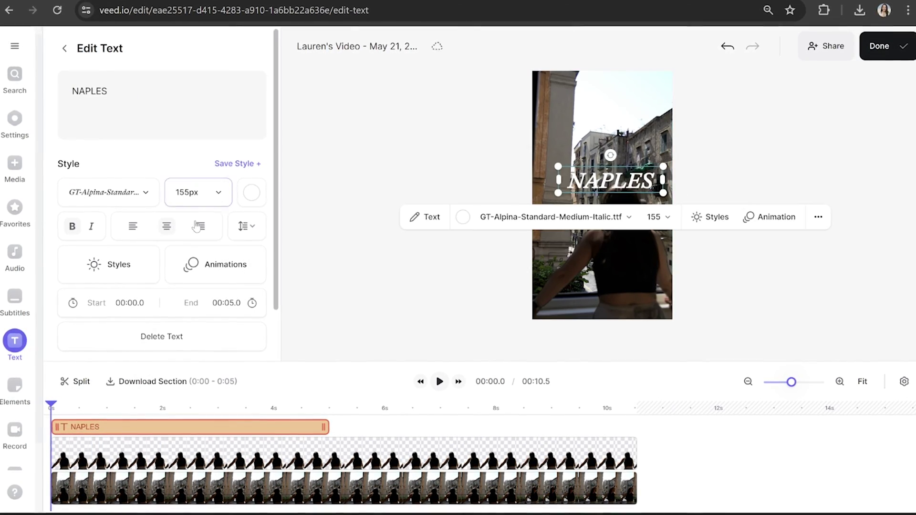
click(115, 265)
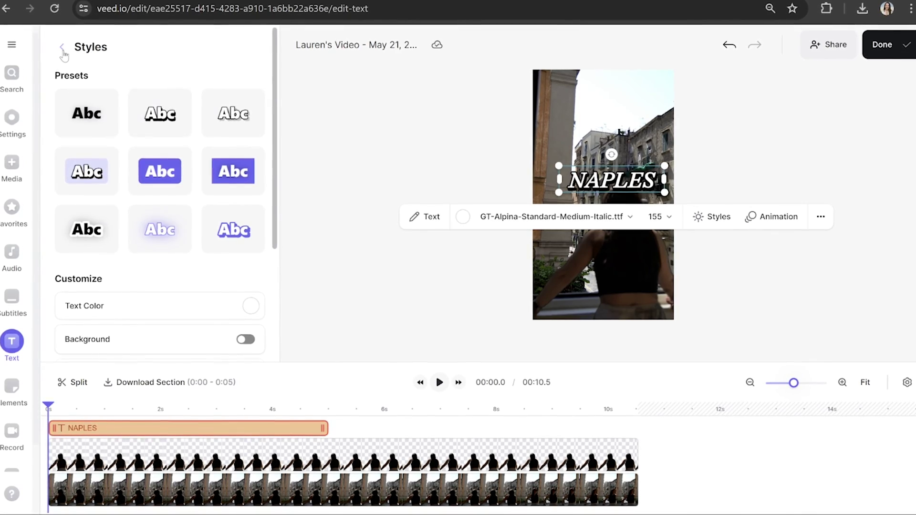
click(167, 116)
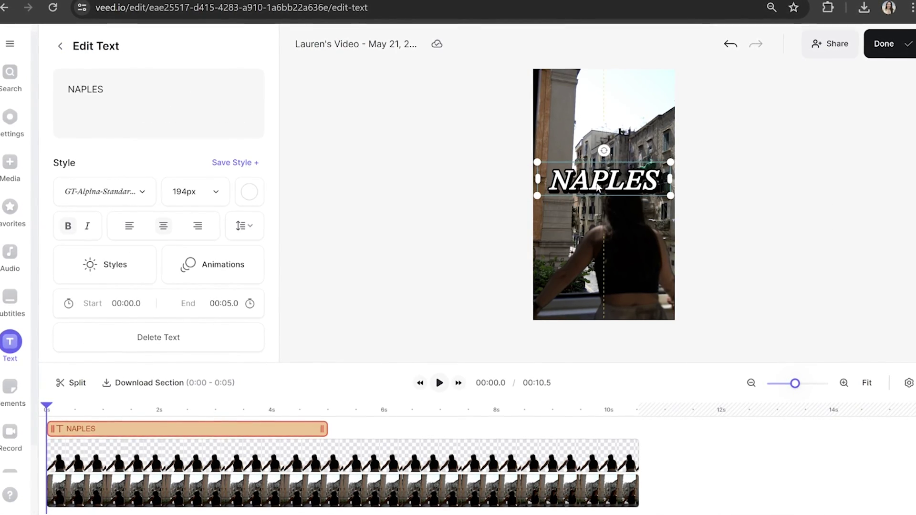
click(598, 187)
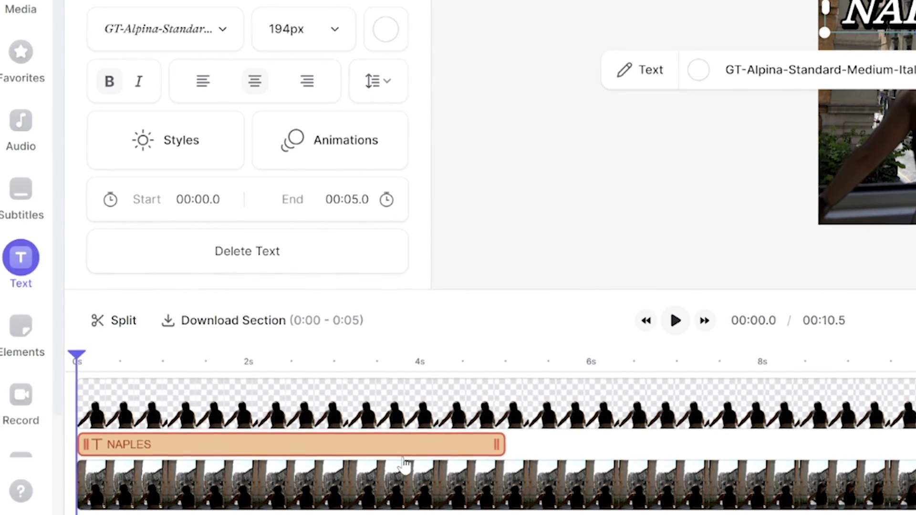
drag(496, 446, 720, 456)
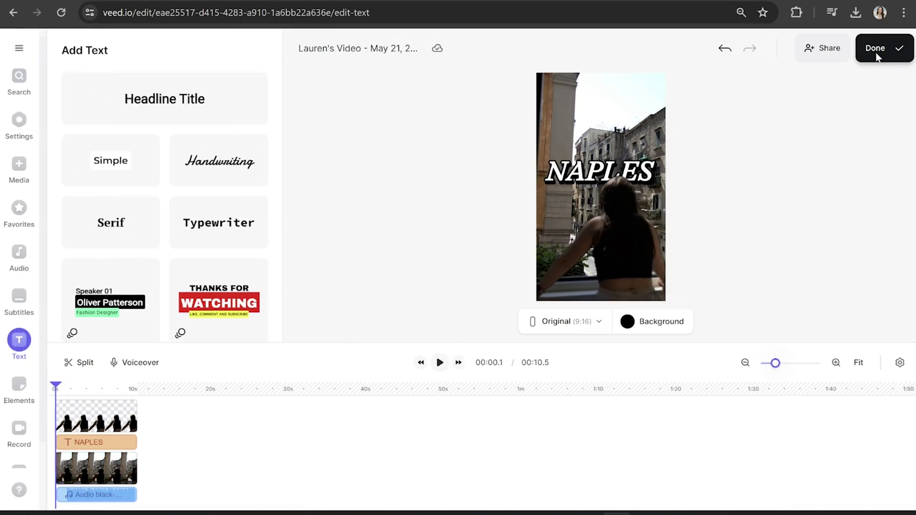
Export the finished video at 4K quality.
click(877, 56)
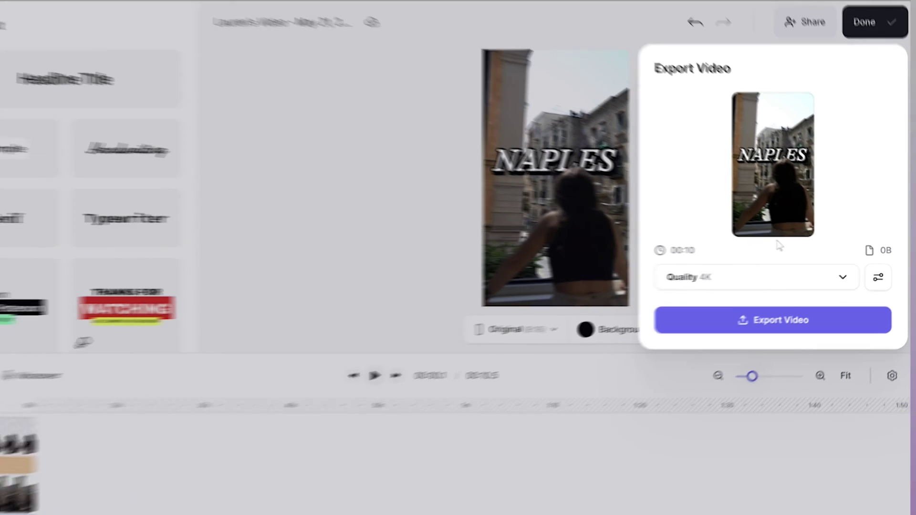
click(783, 273)
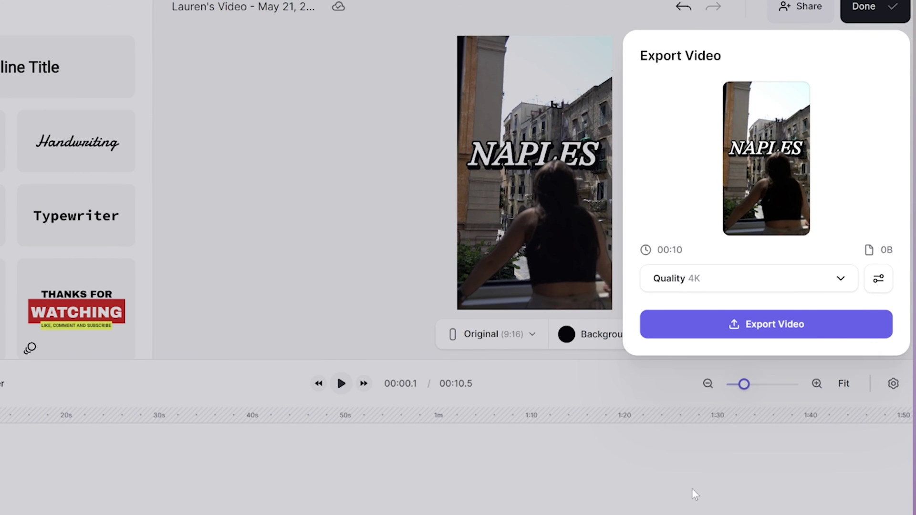
click(739, 328)
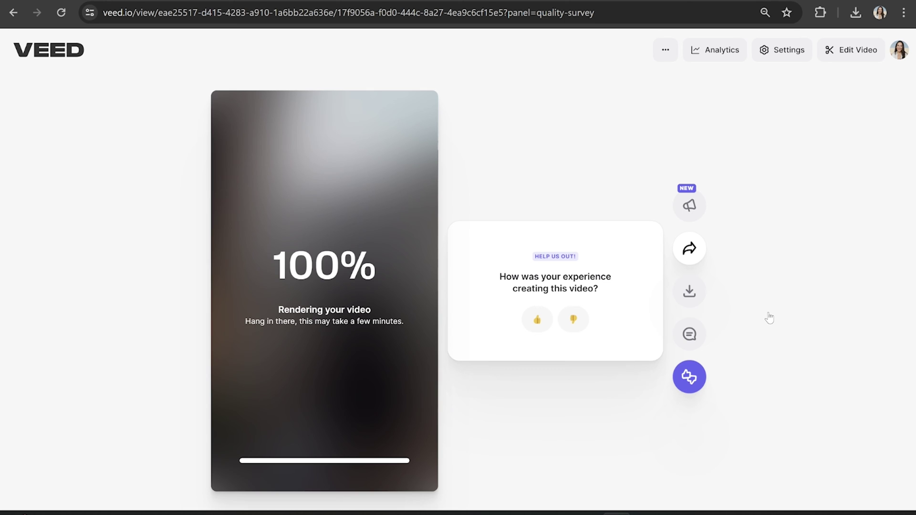